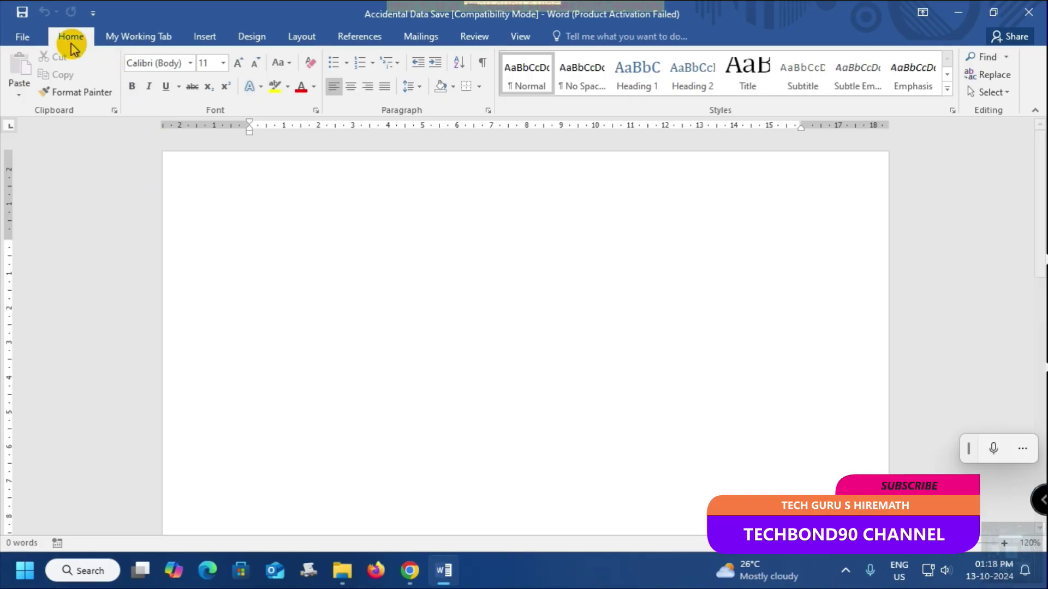
Step: Set the AutoRecover information to be saved every 1 minute in the Save options and apply the change
click(23, 37)
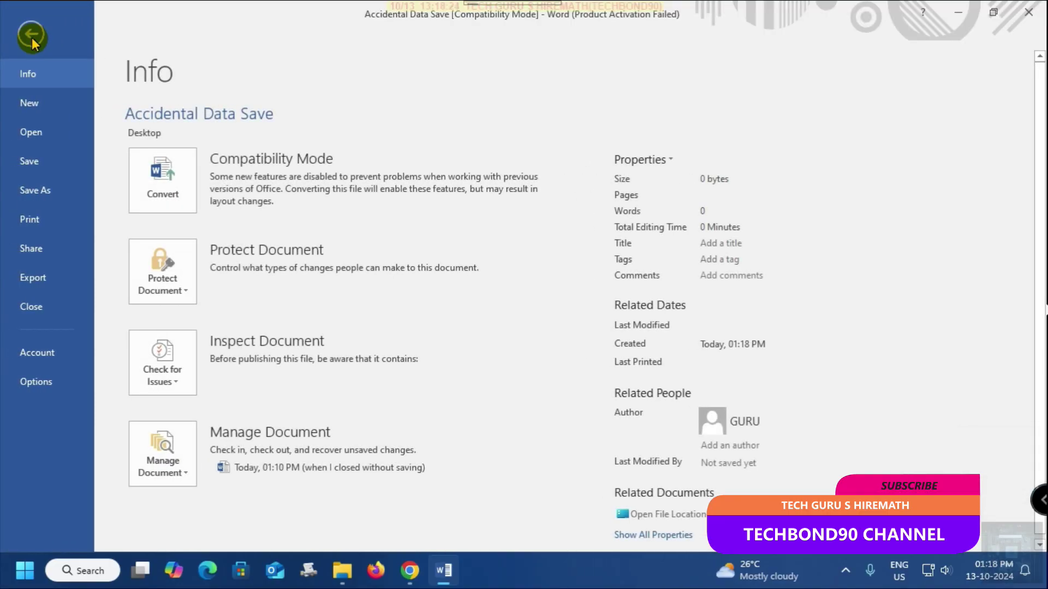
click(31, 33)
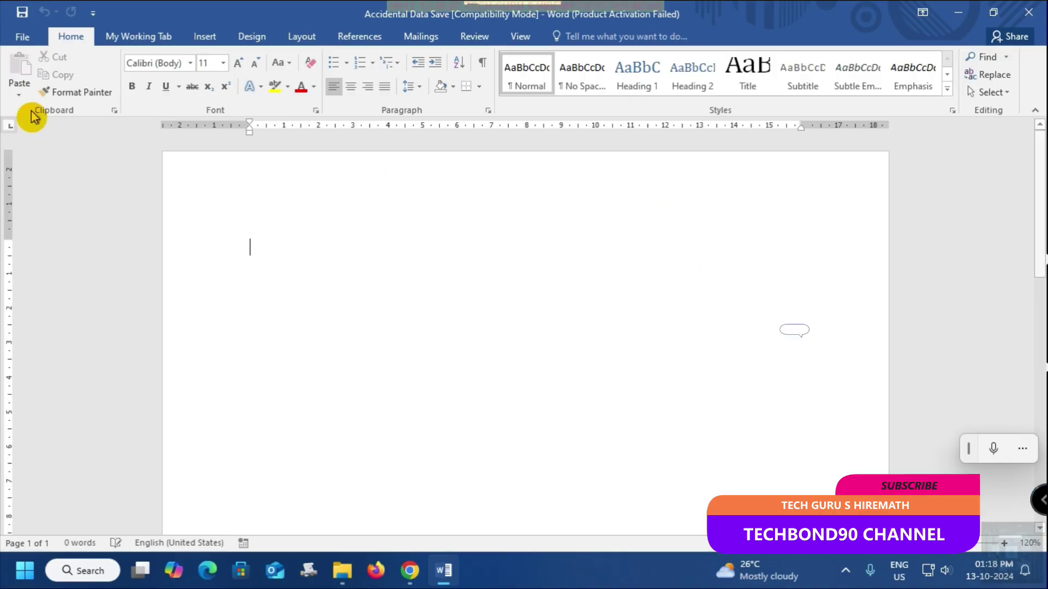
click(23, 36)
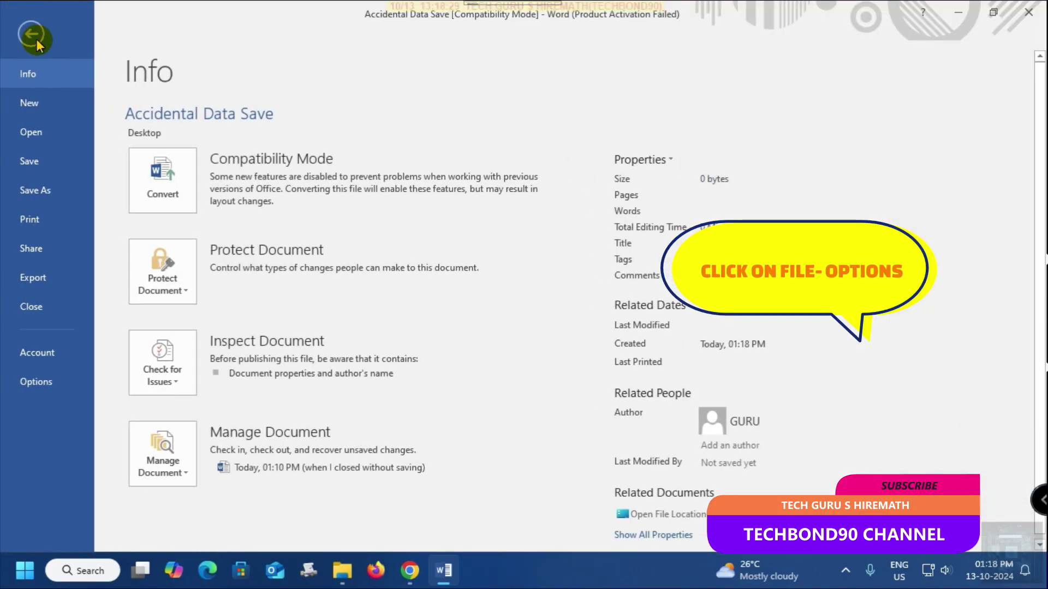
click(38, 382)
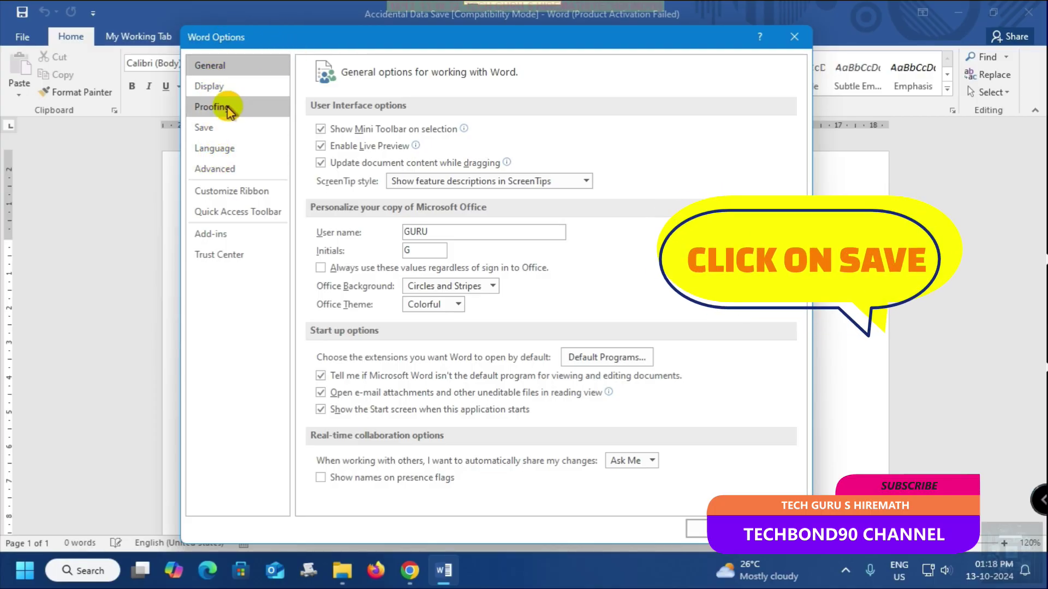
click(218, 133)
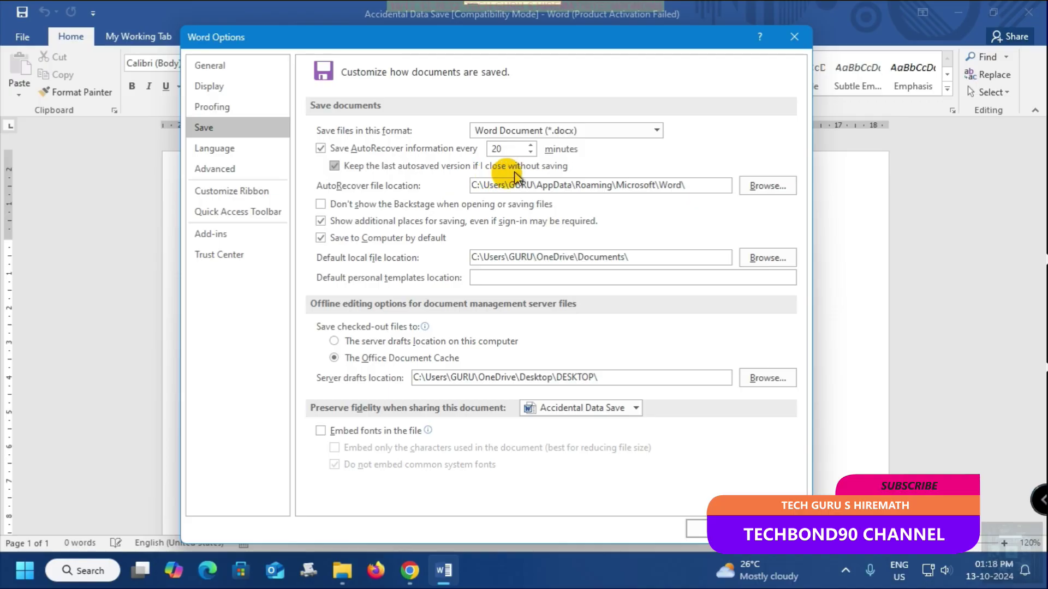
click(507, 149)
drag(507, 149, 480, 146)
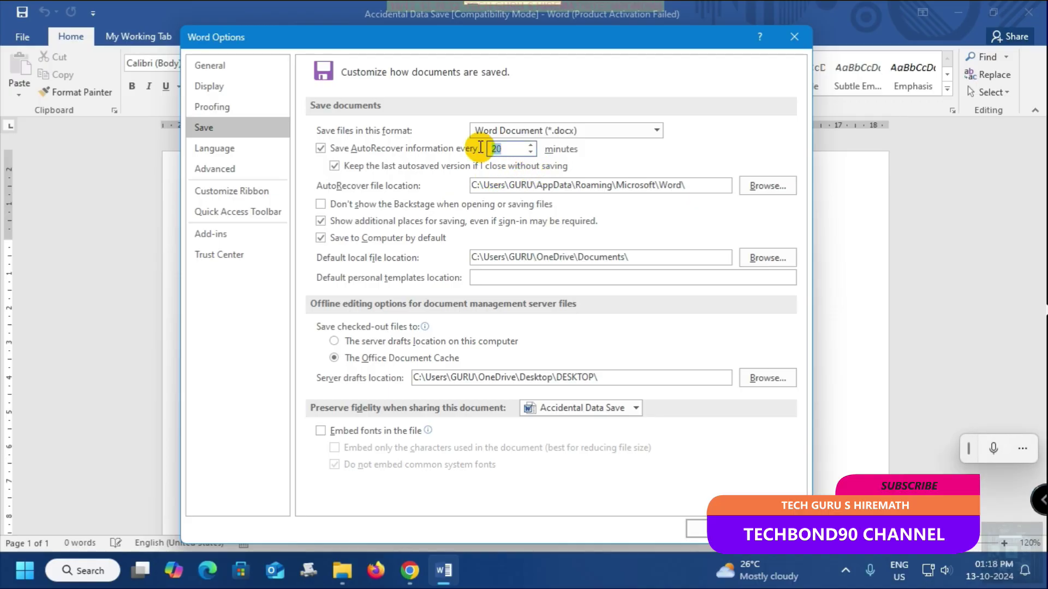
text(1)
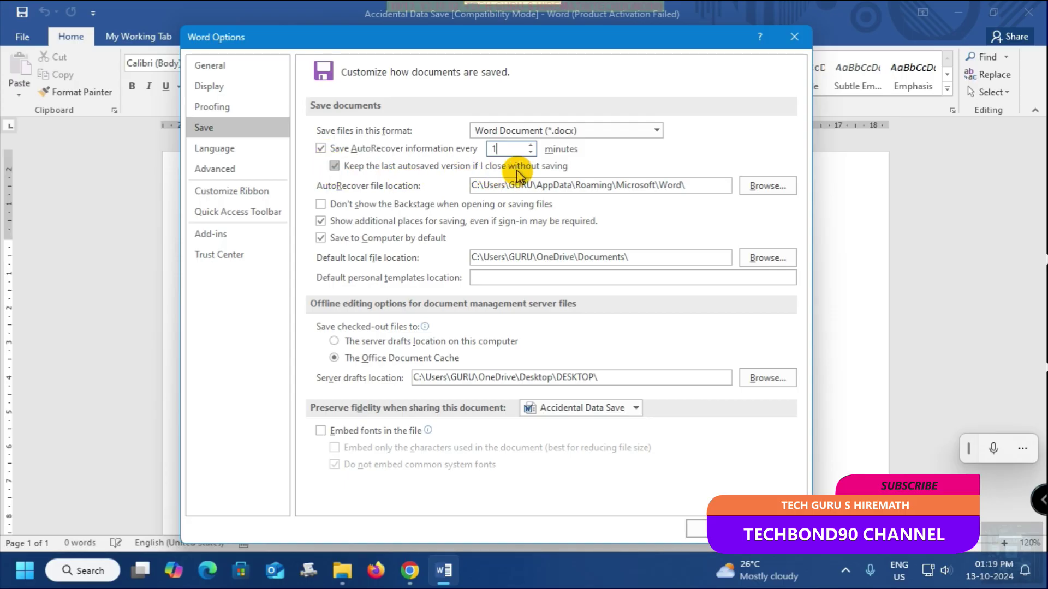
click(697, 528)
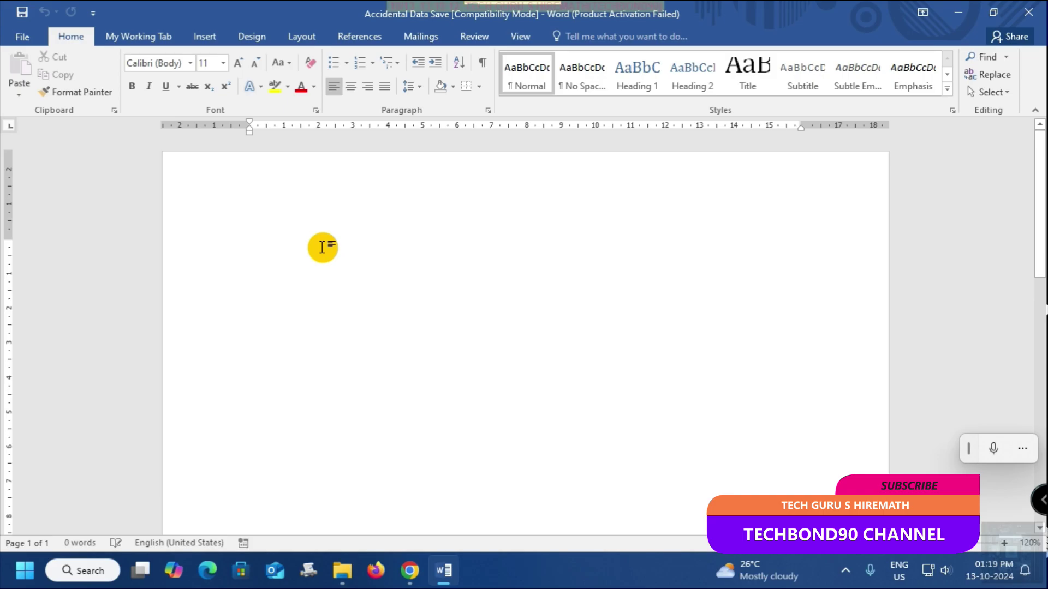
Step: Write a list in the blank document with ANIMALS, CAT, DOG, ELEPHANT and FOX on separate lines
text(ANIMALS)
key(Return)
text(CAT)
key(Return)
text(D)
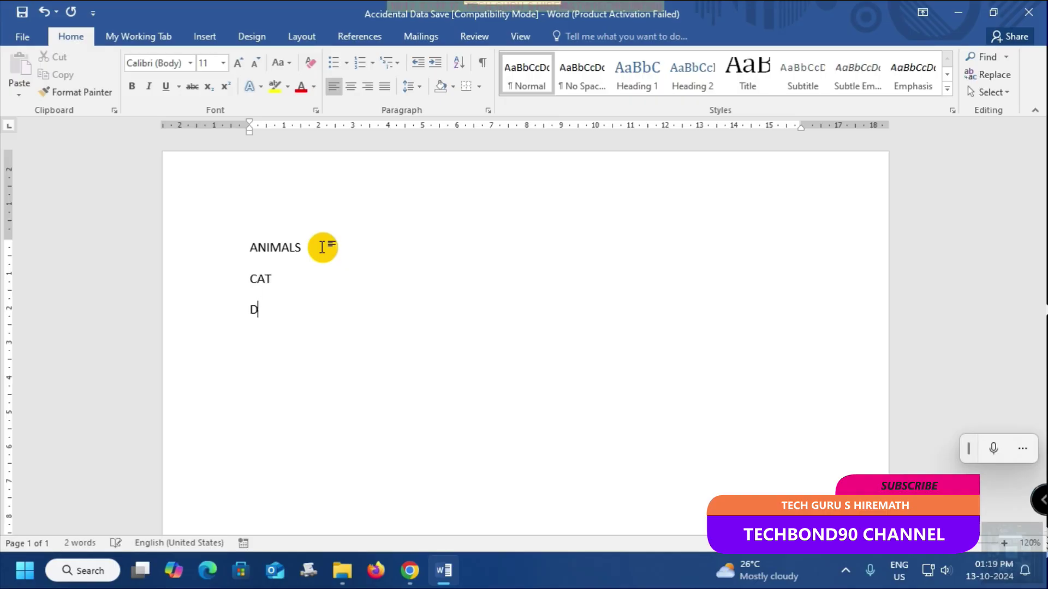
text(OG)
key(Return)
text(ELEPHNAT)
key(BackSpace)
key(BackSpace)
key(BackSpace)
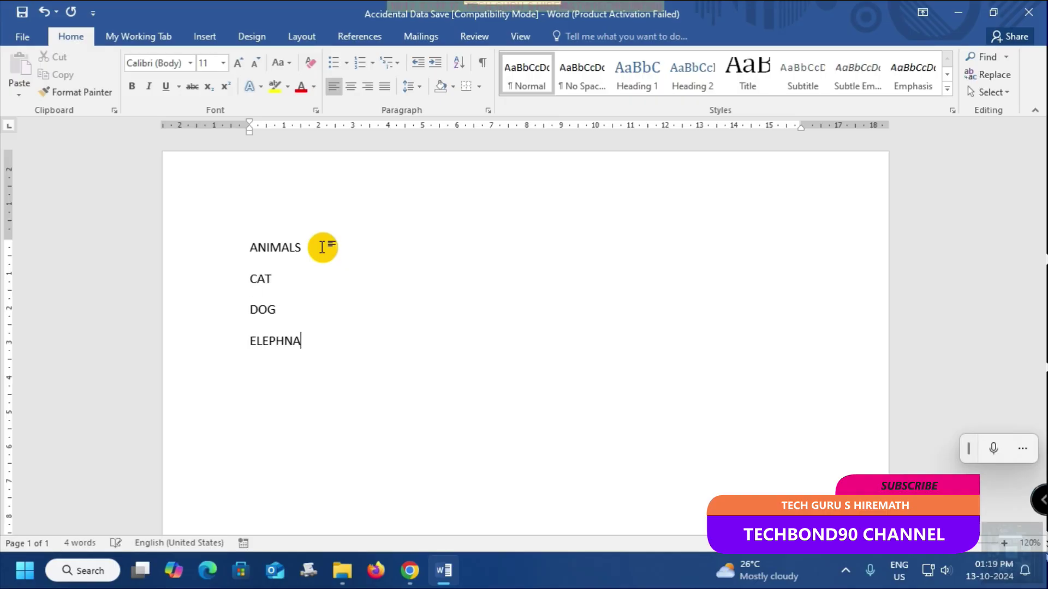
text(ANT)
key(Return)
text(FOX)
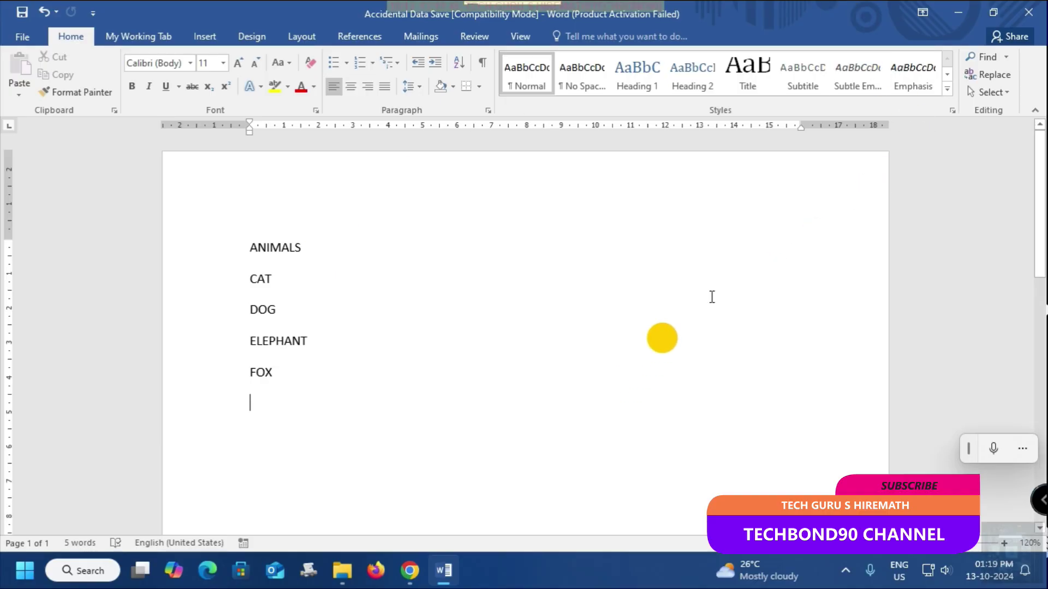
Step: Try to close the document without saving, and cancel at the save prompt
click(1018, 20)
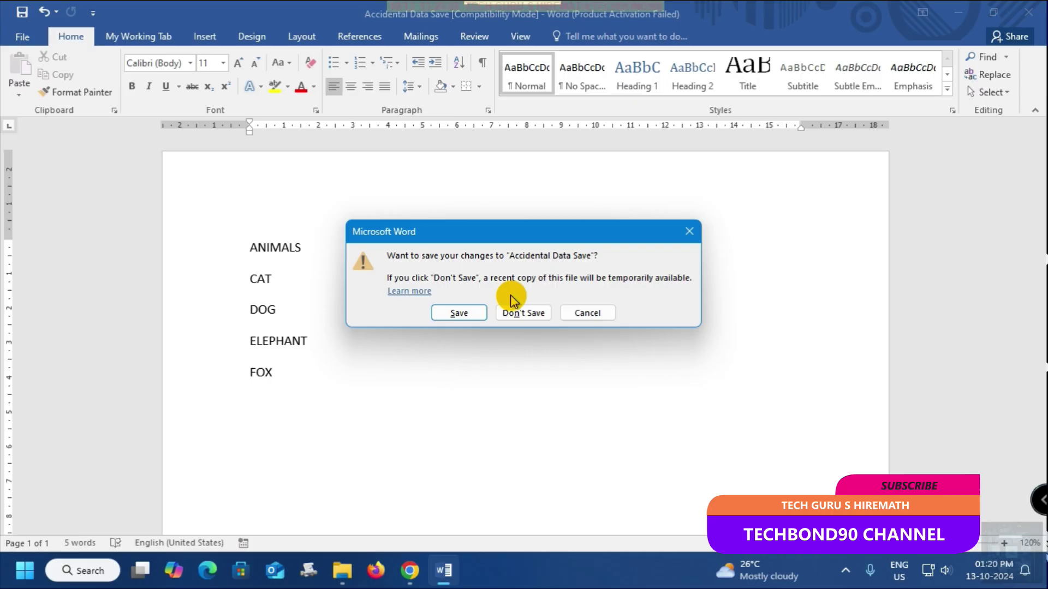
click(580, 314)
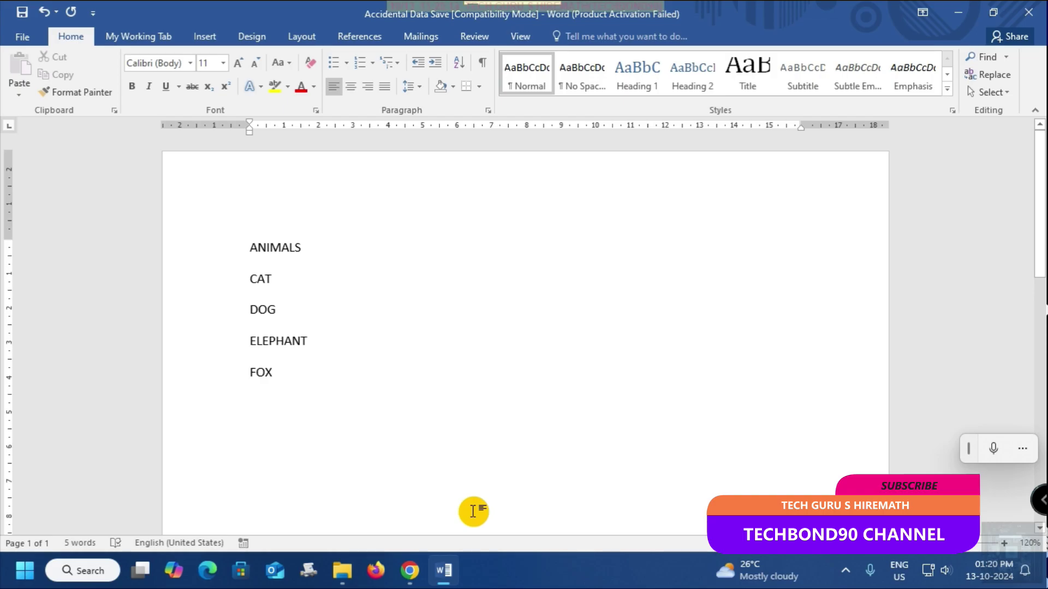
Step: Force Microsoft Word to quit without saving by ending its task in Task Manager, and minimize Task Manager
right_click(577, 581)
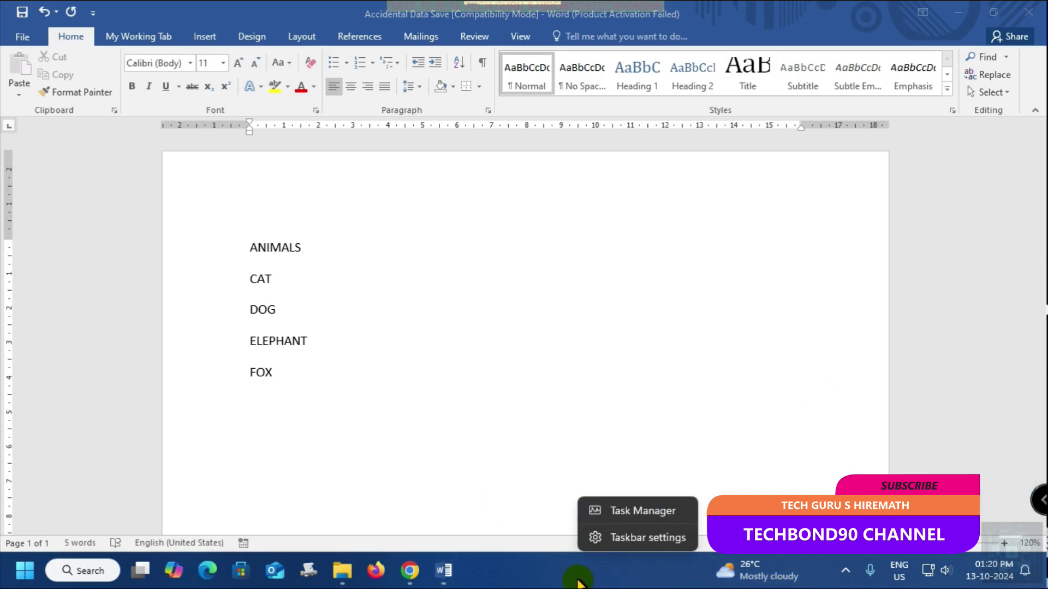
click(611, 517)
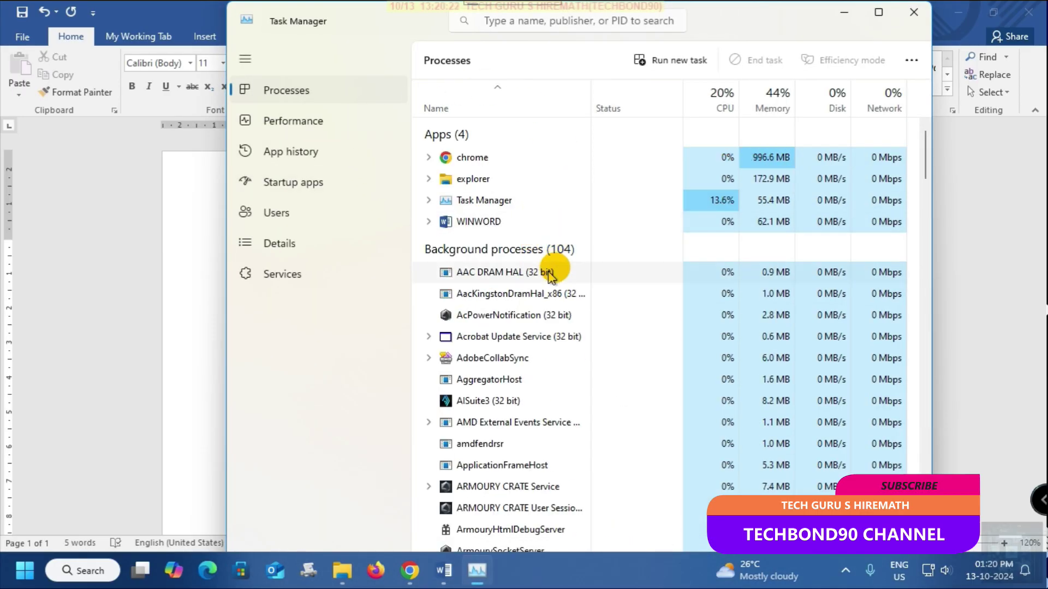
click(485, 221)
click(470, 178)
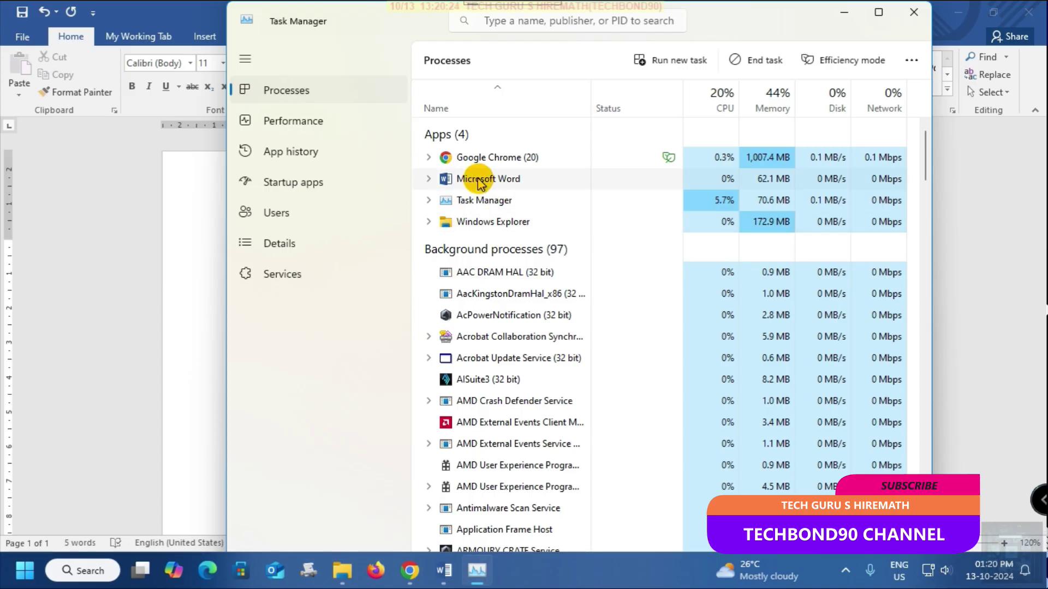
right_click(479, 180)
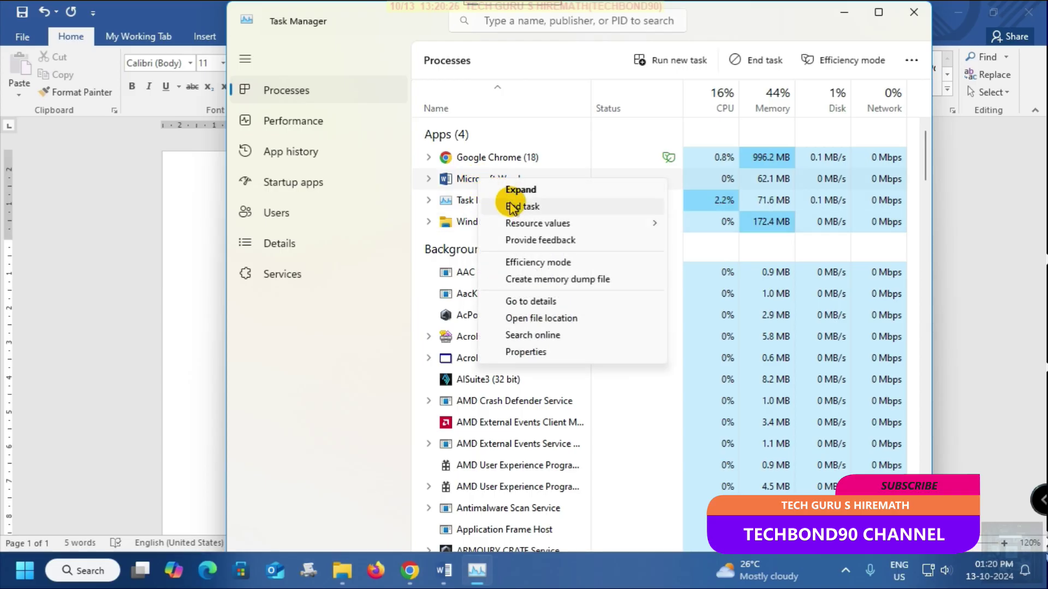
click(513, 206)
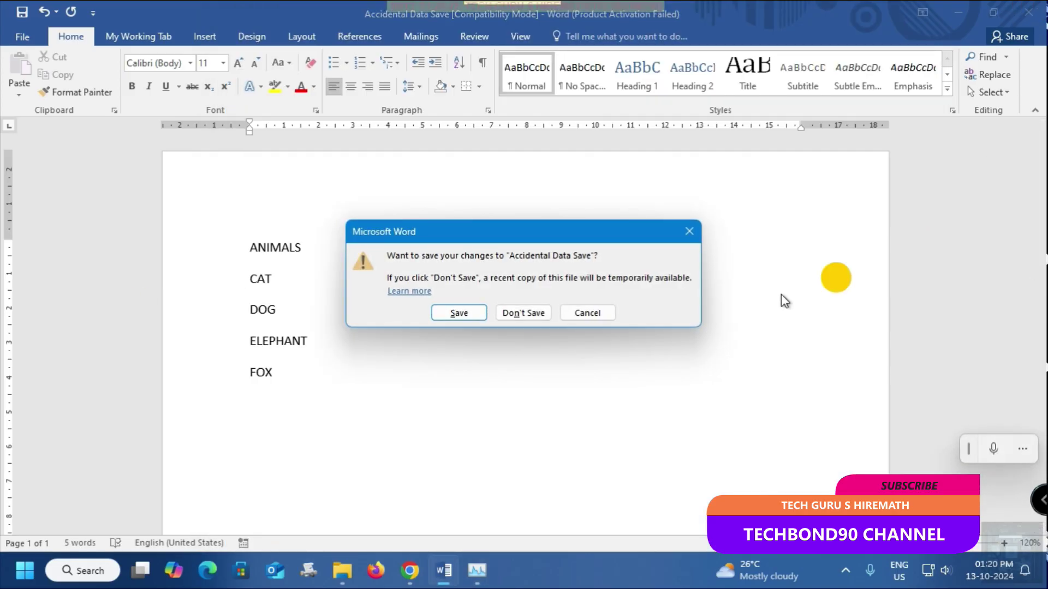
click(593, 313)
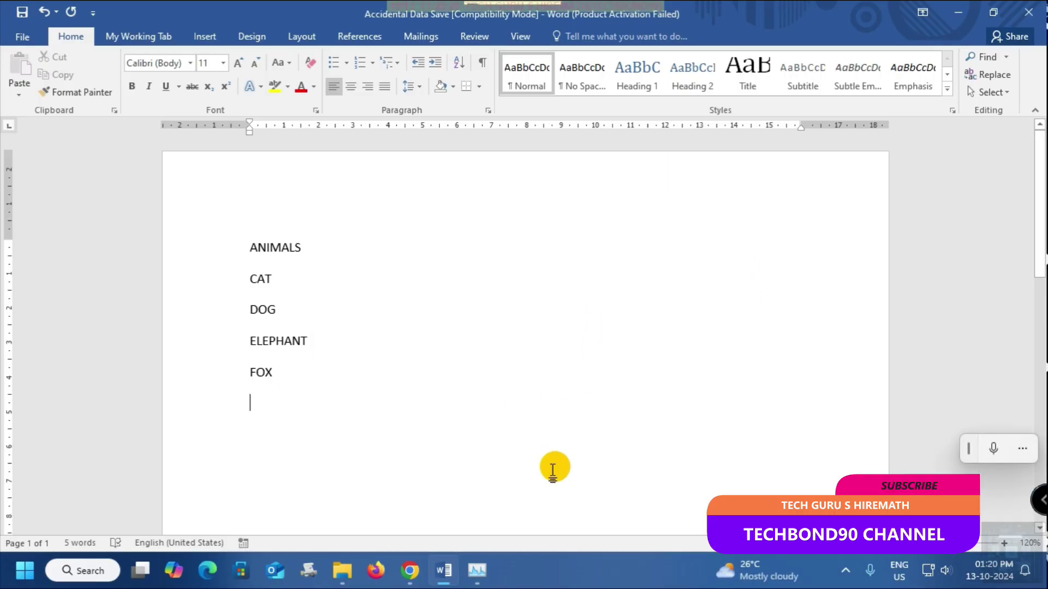
click(478, 571)
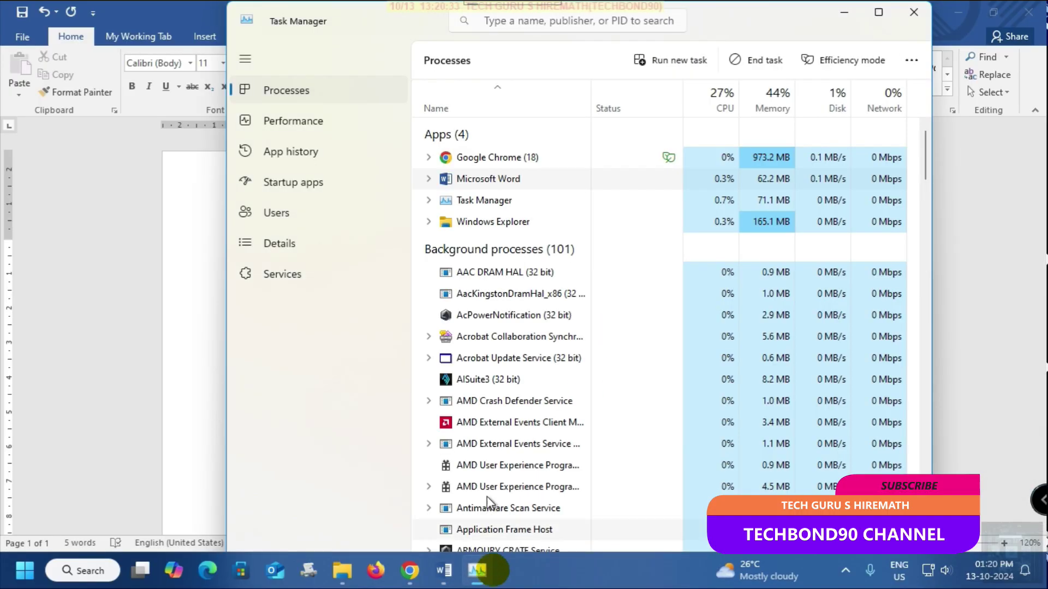
right_click(473, 183)
click(514, 215)
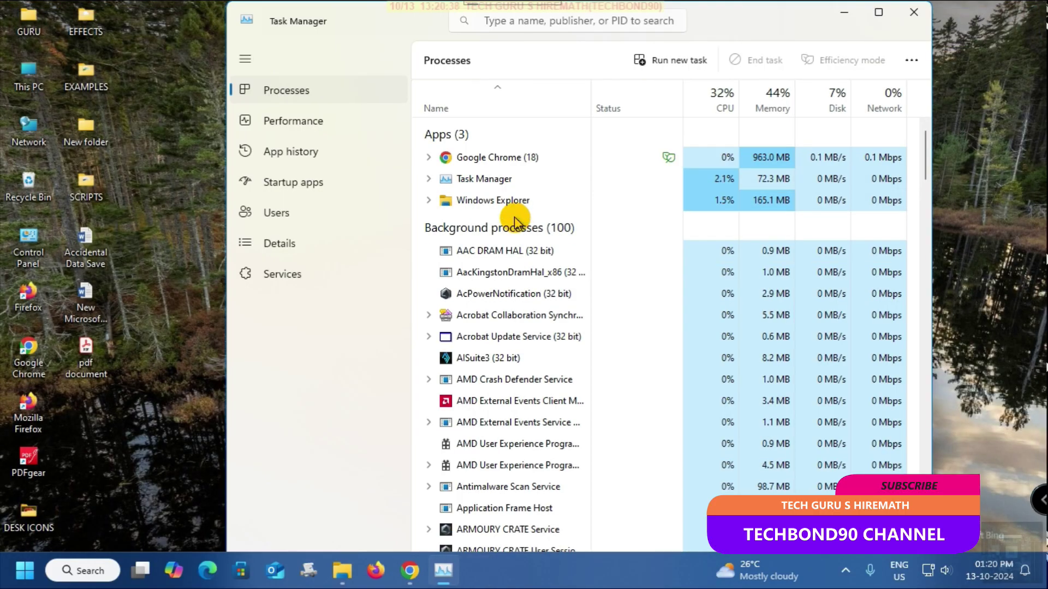
click(844, 12)
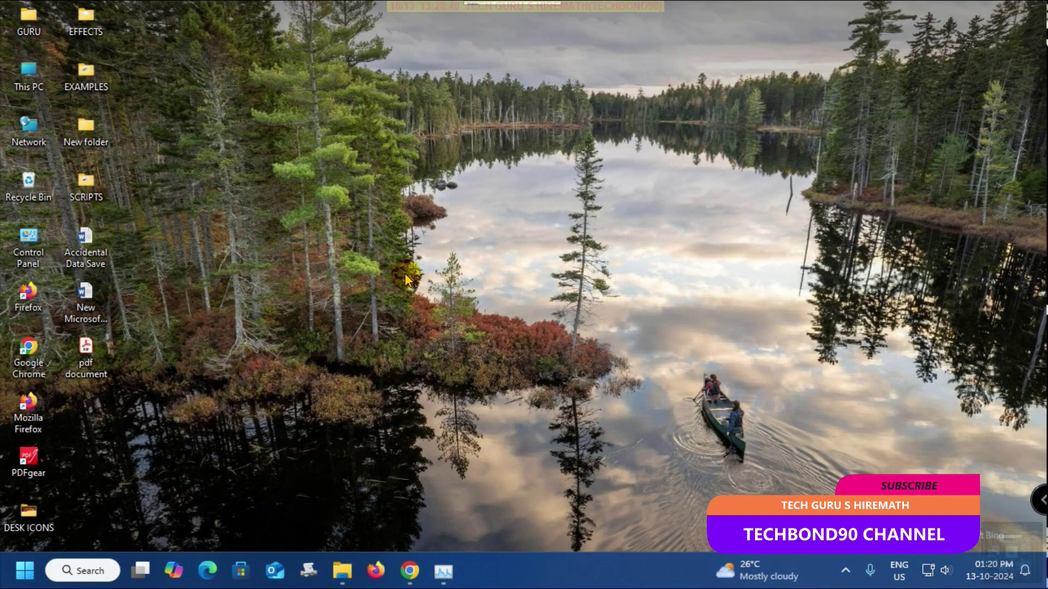
Step: Reopen Accidental Data Save from the desktop in Word and recover its autosaved 01:19 PM version, closing Document Recovery when done
double_click(82, 255)
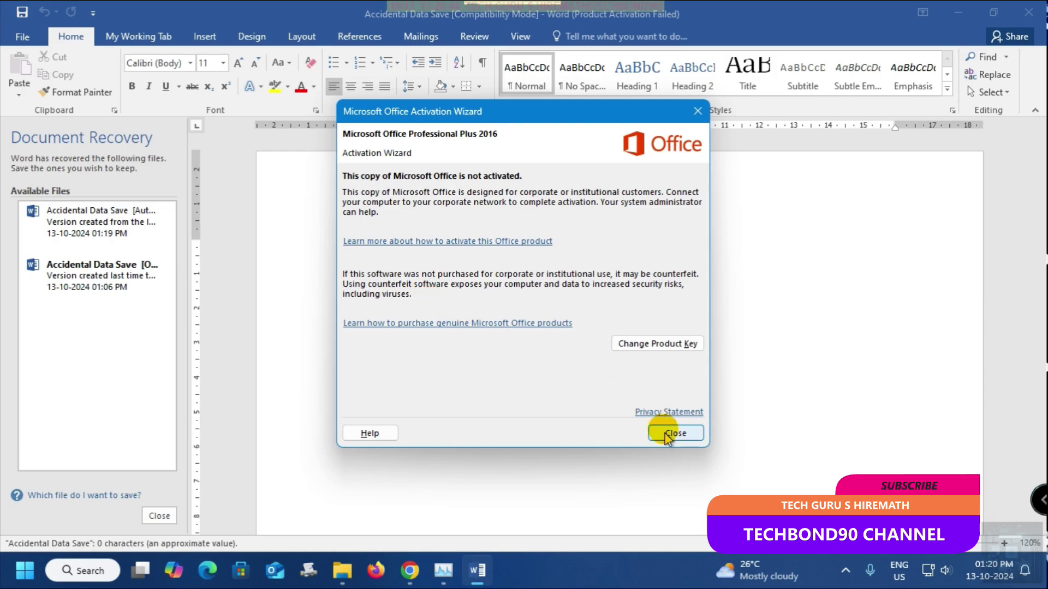
click(667, 434)
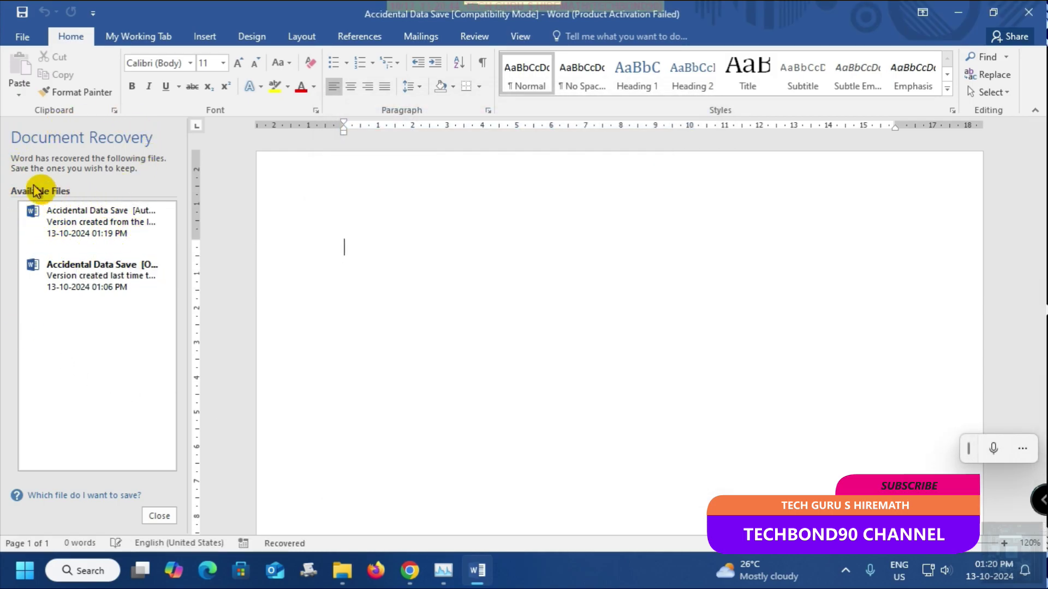
click(83, 240)
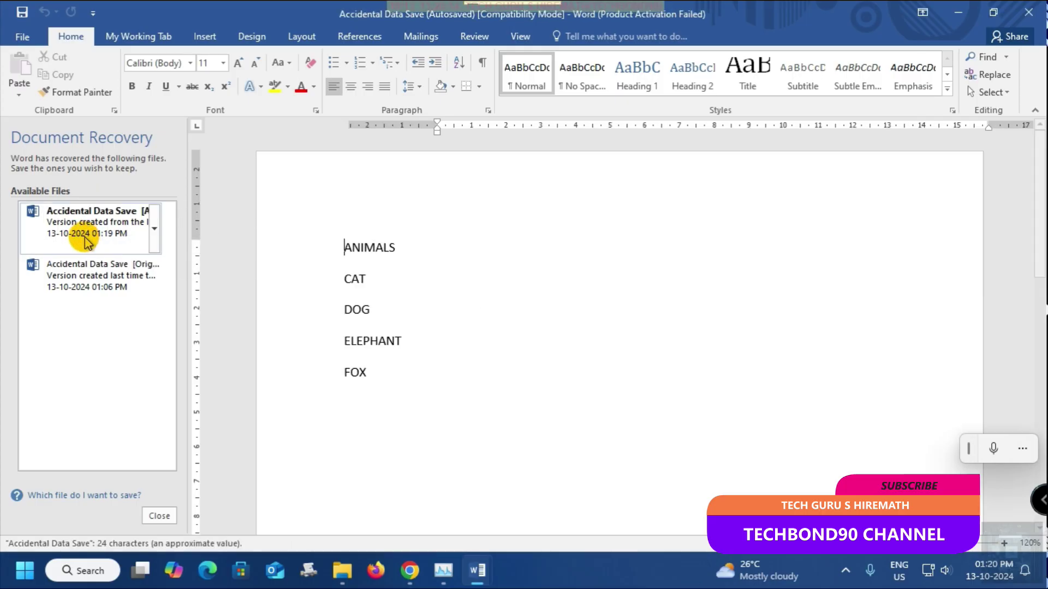
drag(338, 249, 402, 381)
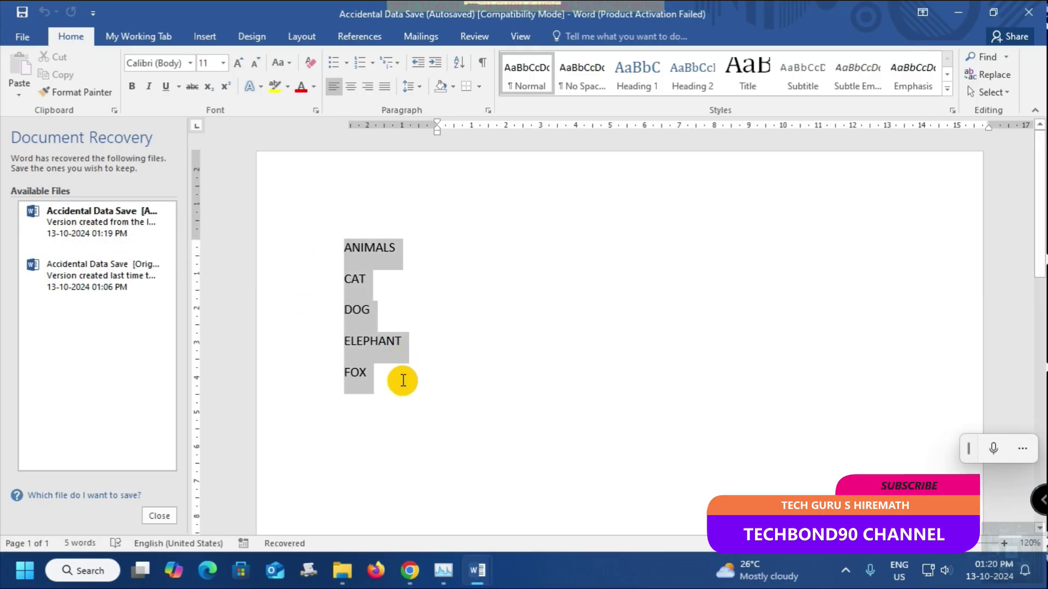
click(164, 514)
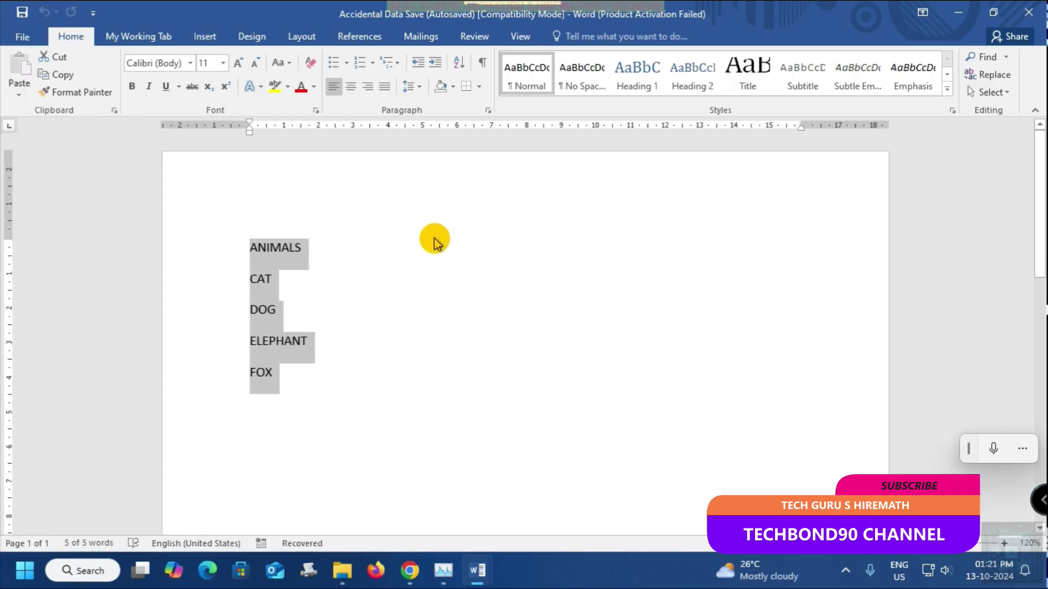